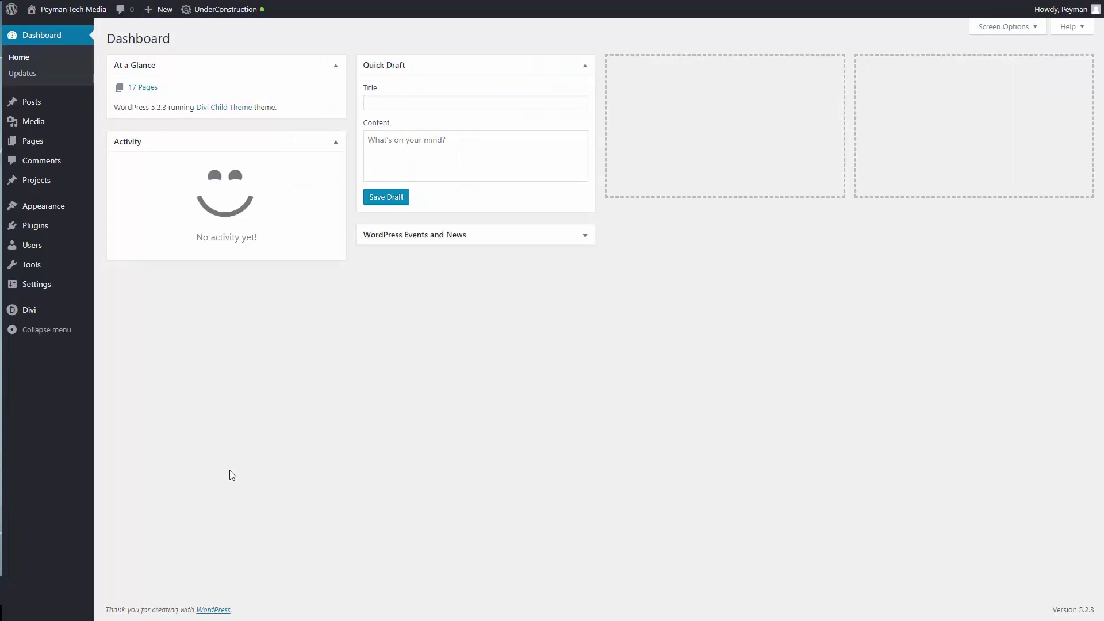
# Step: From the Pages list, open the ABOUT US page in the Divi visual builder
pyautogui.click(40, 141)
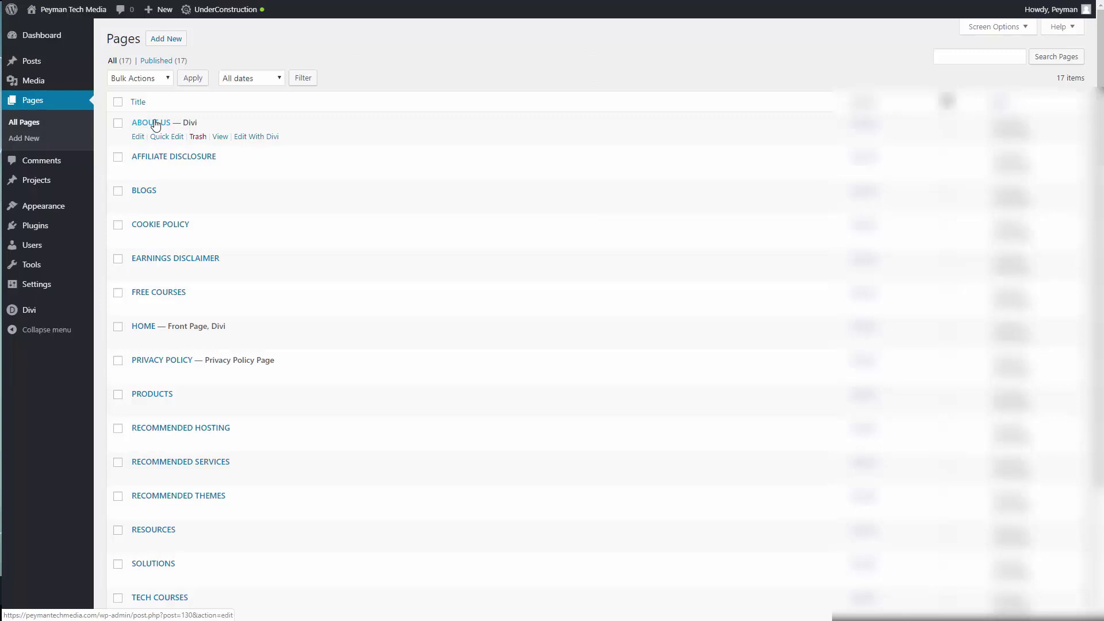
pyautogui.click(262, 139)
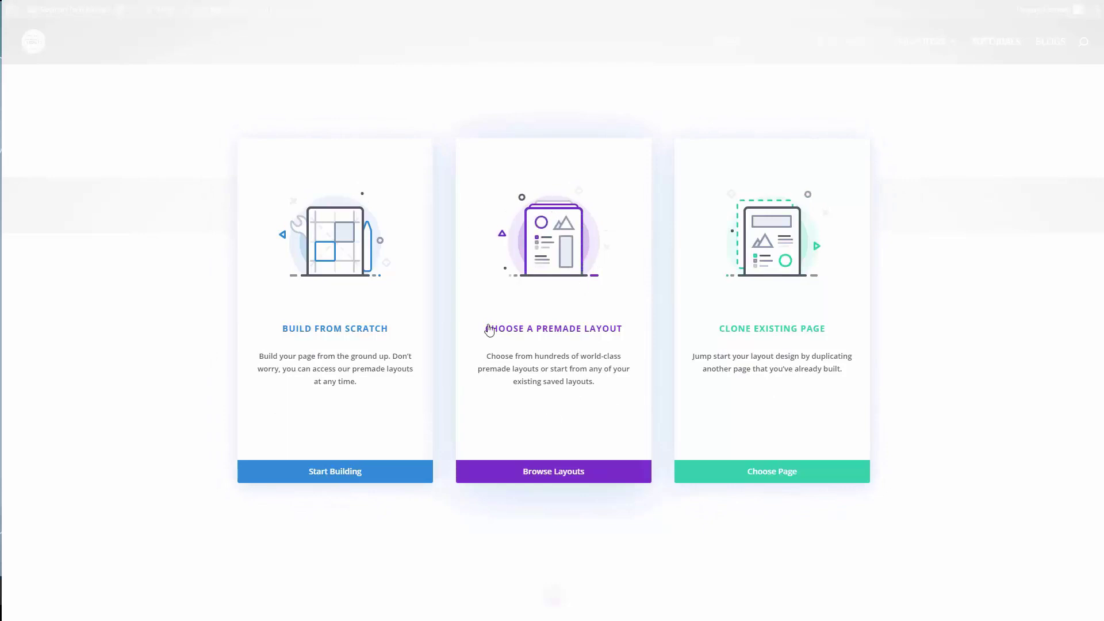
# Step: Import the Restaurant pack's About Page layout from the premade library, then close the import
pyautogui.click(554, 343)
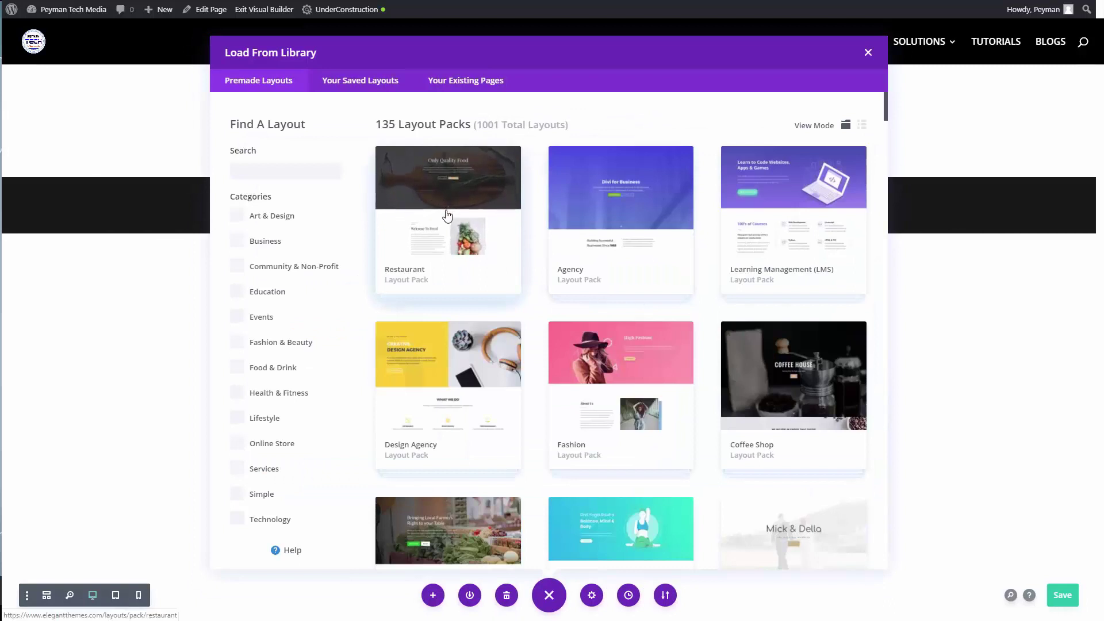
pyautogui.click(444, 216)
pyautogui.click(591, 316)
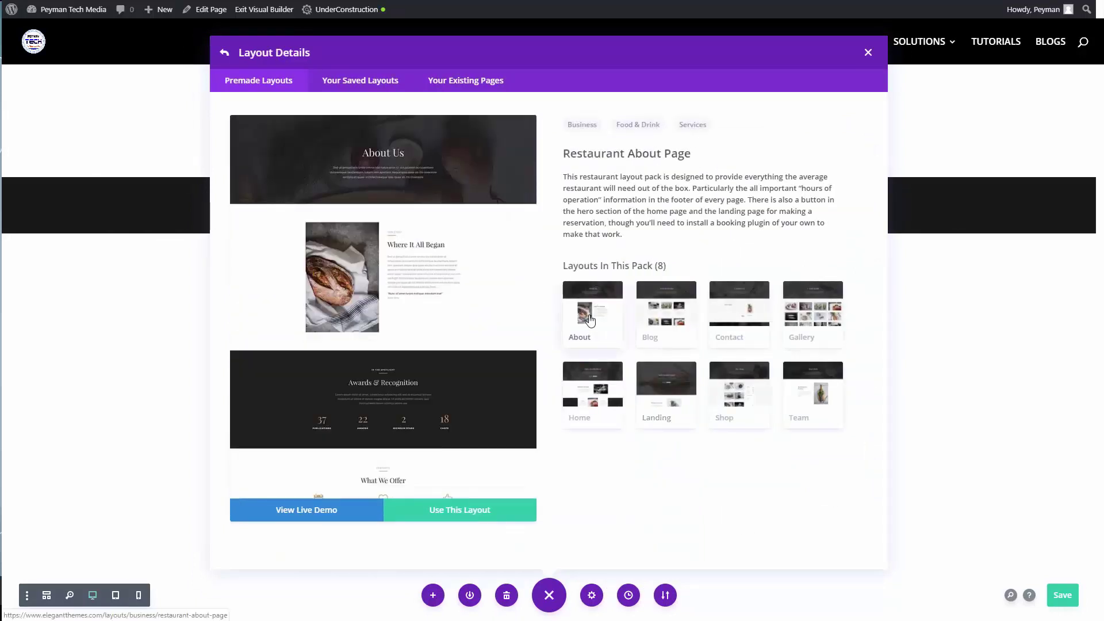
pyautogui.click(488, 516)
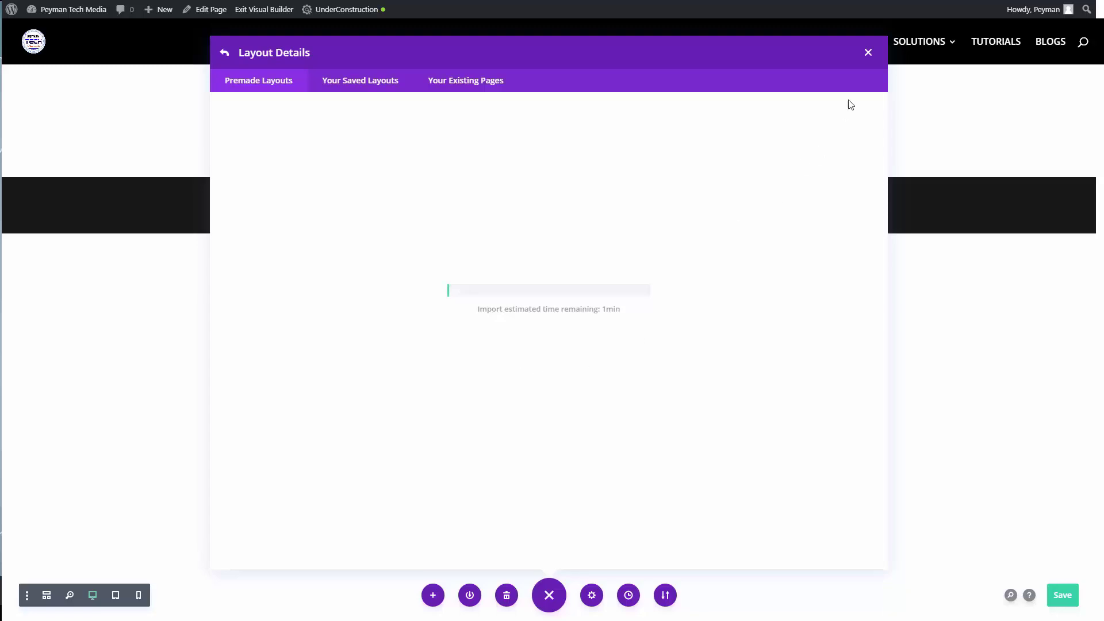
pyautogui.click(867, 53)
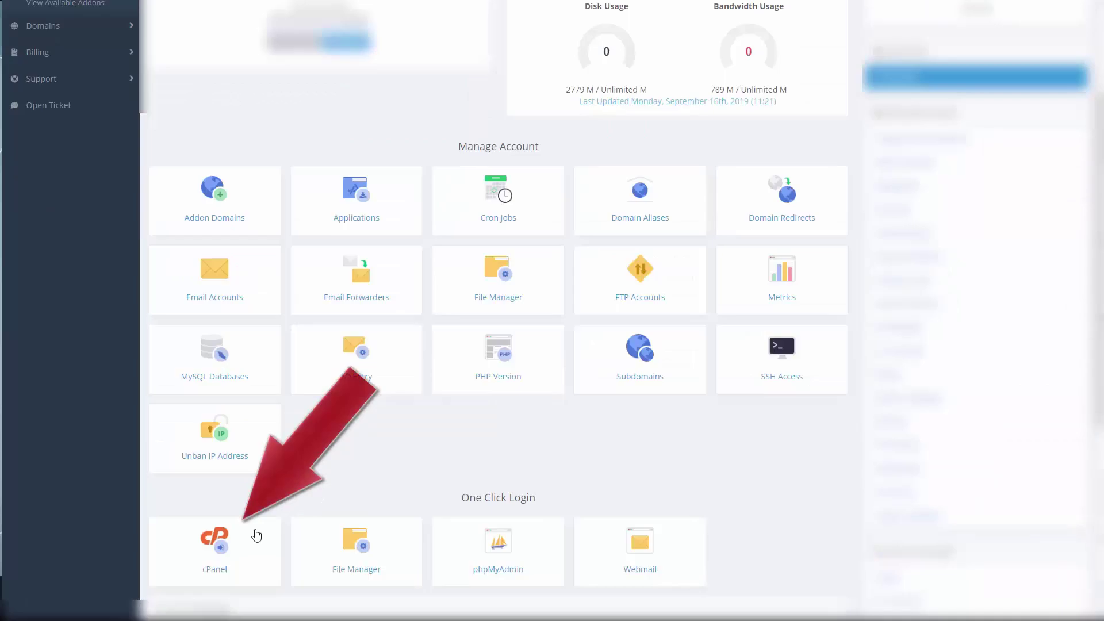
# Step: Log in to cPanel, open File Manager on the peymantechmedia folder and select .htaccess
pyautogui.click(256, 530)
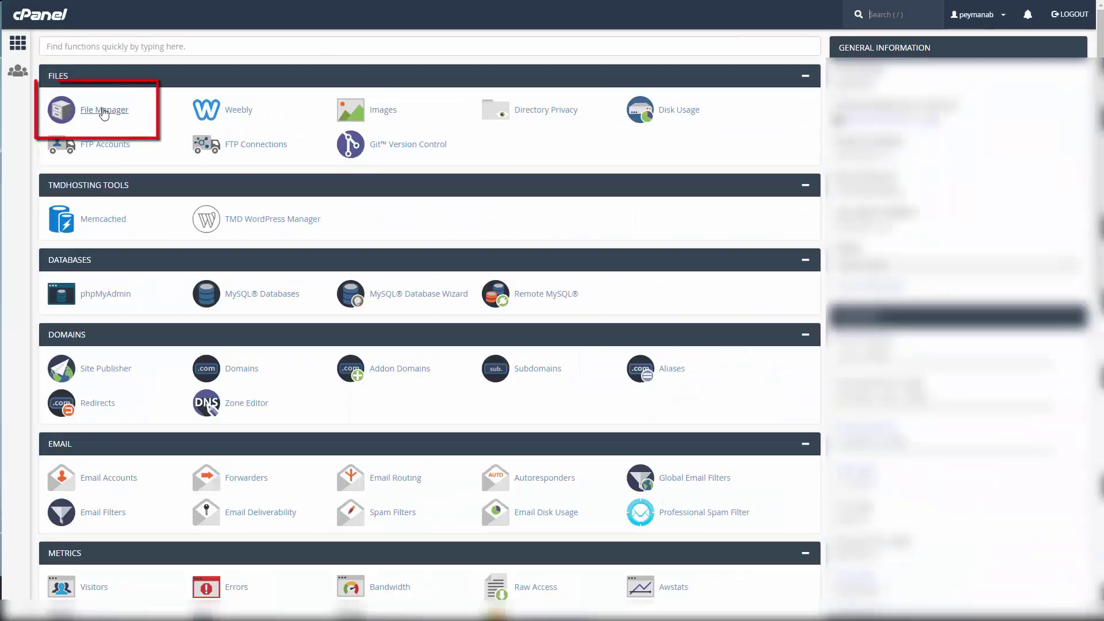
pyautogui.click(99, 109)
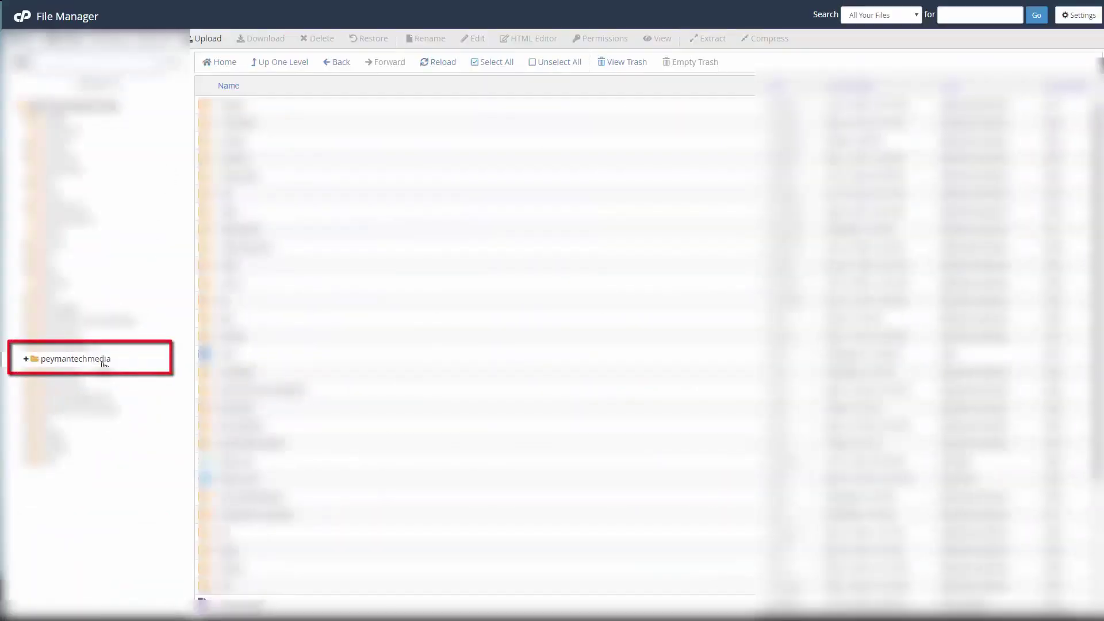
pyautogui.click(99, 359)
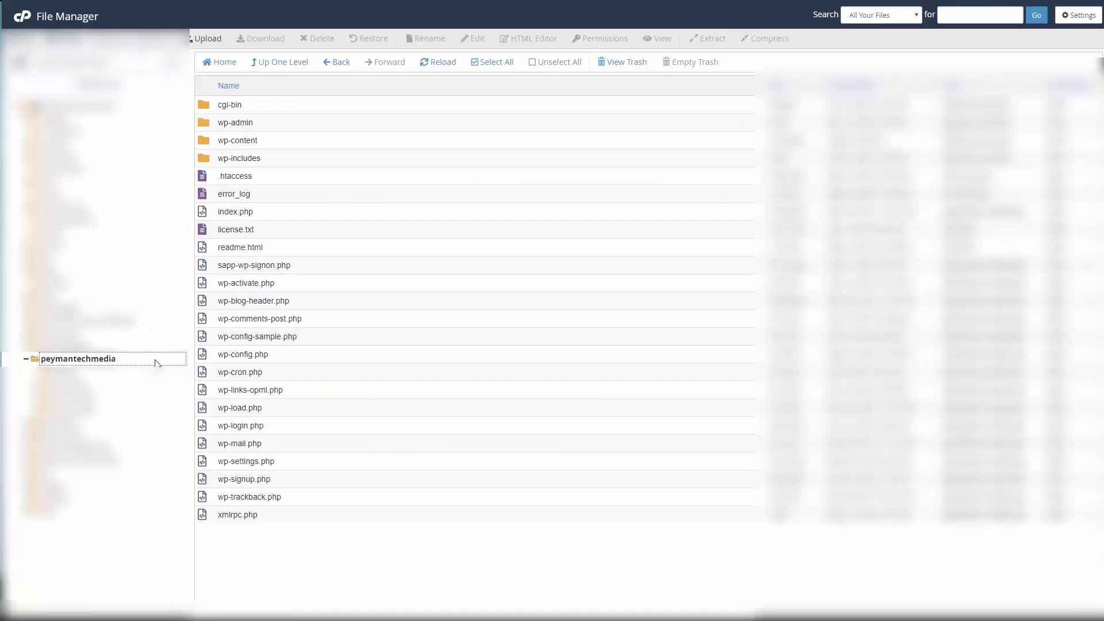
pyautogui.click(257, 180)
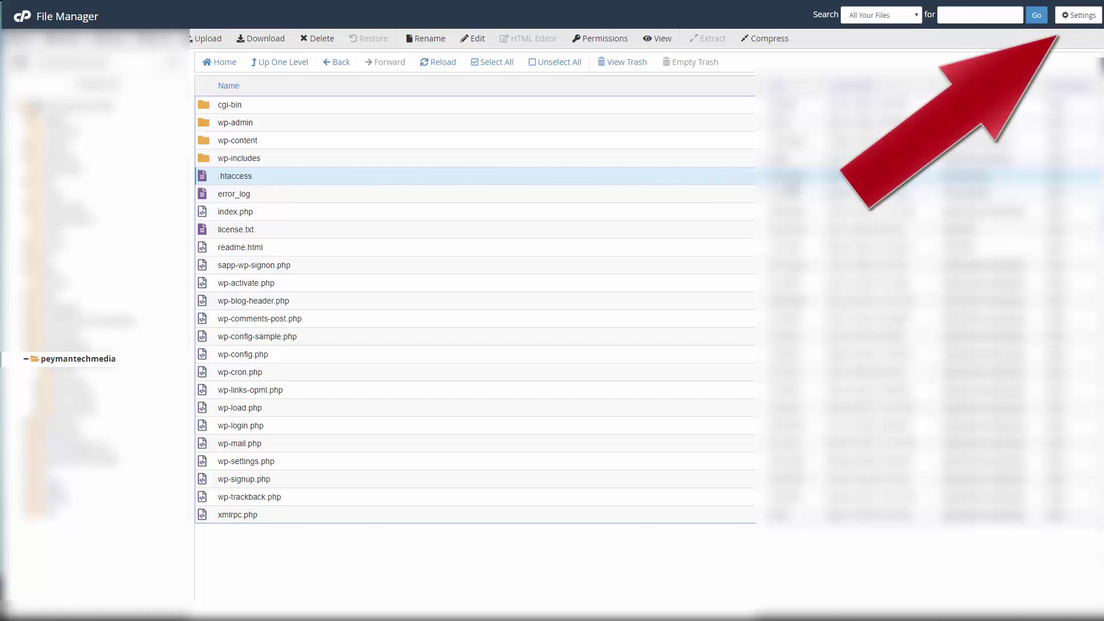
# Step: Turn on Show Hidden Files (dotfiles) in File Manager preferences and save
pyautogui.click(1078, 15)
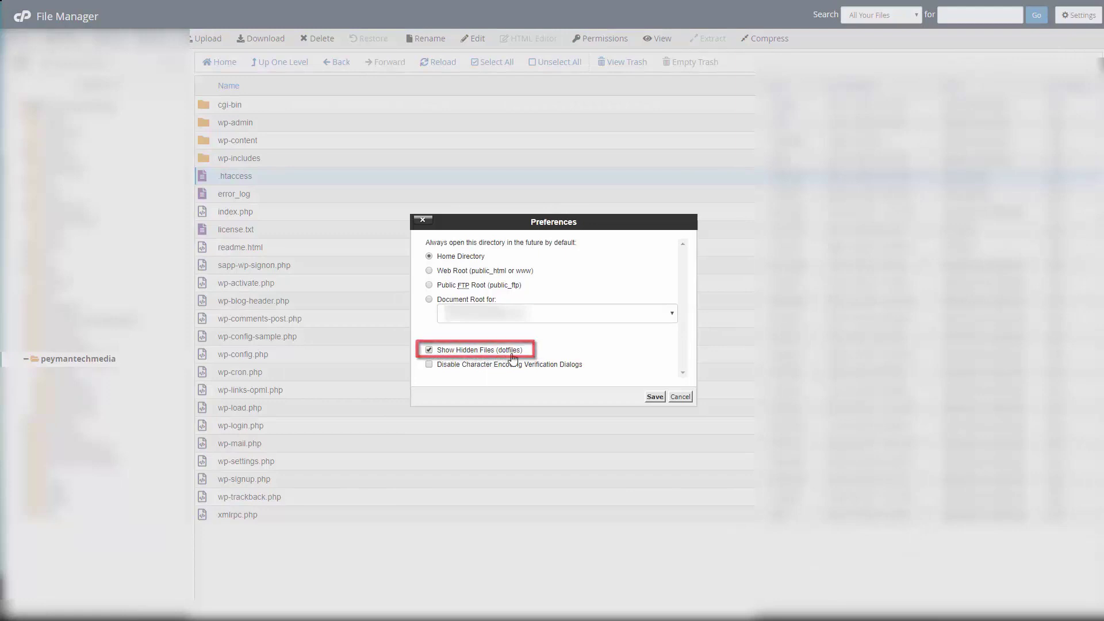
pyautogui.click(655, 398)
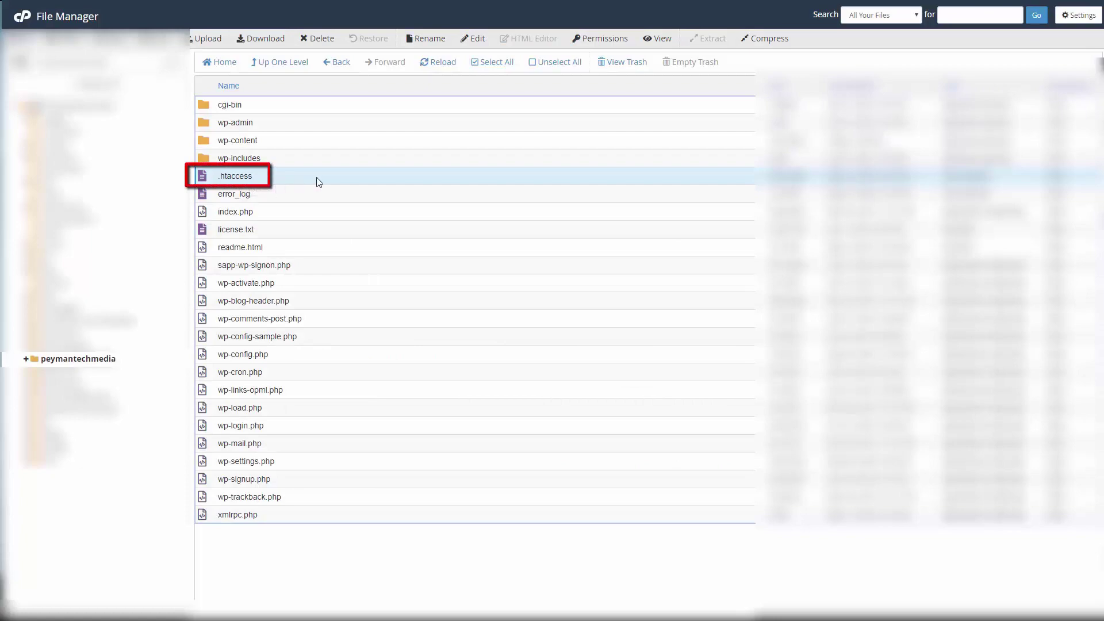
# Step: Open .htaccess in the cPanel code editor and switch to the Notepad holding the php_value lines
pyautogui.click(470, 40)
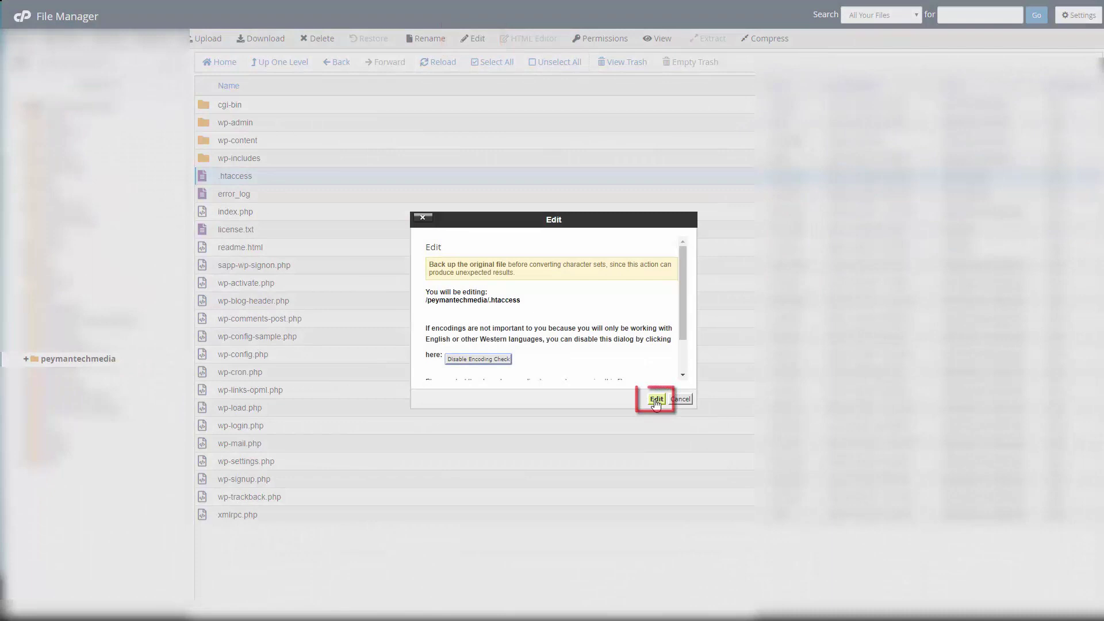
pyautogui.click(656, 399)
pyautogui.hotkey('alt', 'Tab')
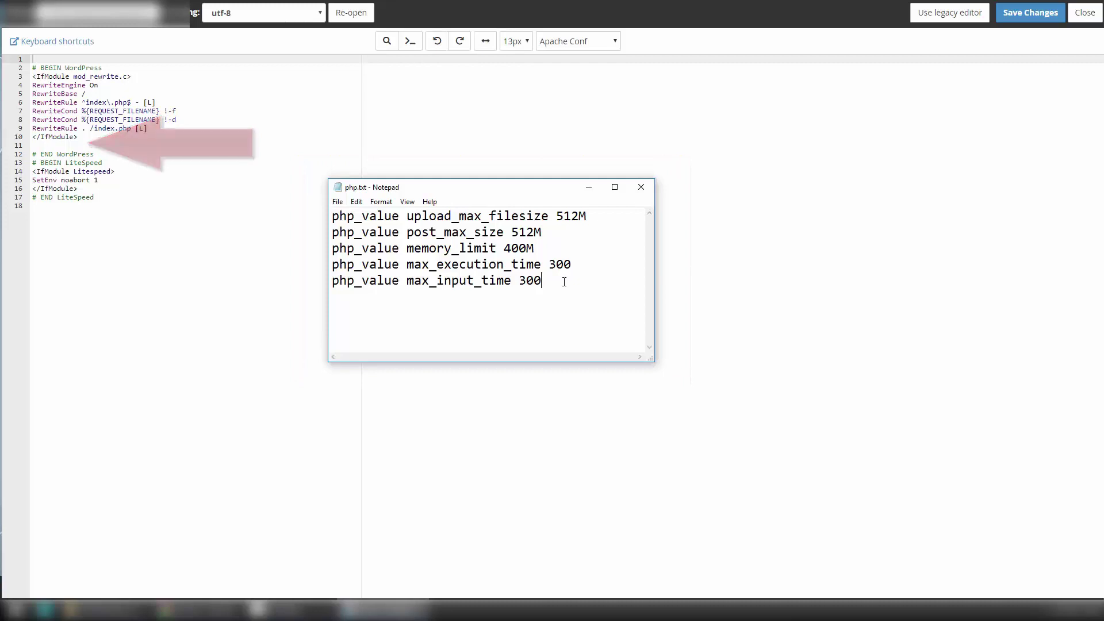
# Step: Copy the five php_value lines from Notepad and paste them into .htaccess at line 11
pyautogui.moveTo(563, 282); pyautogui.dragTo(319, 217)
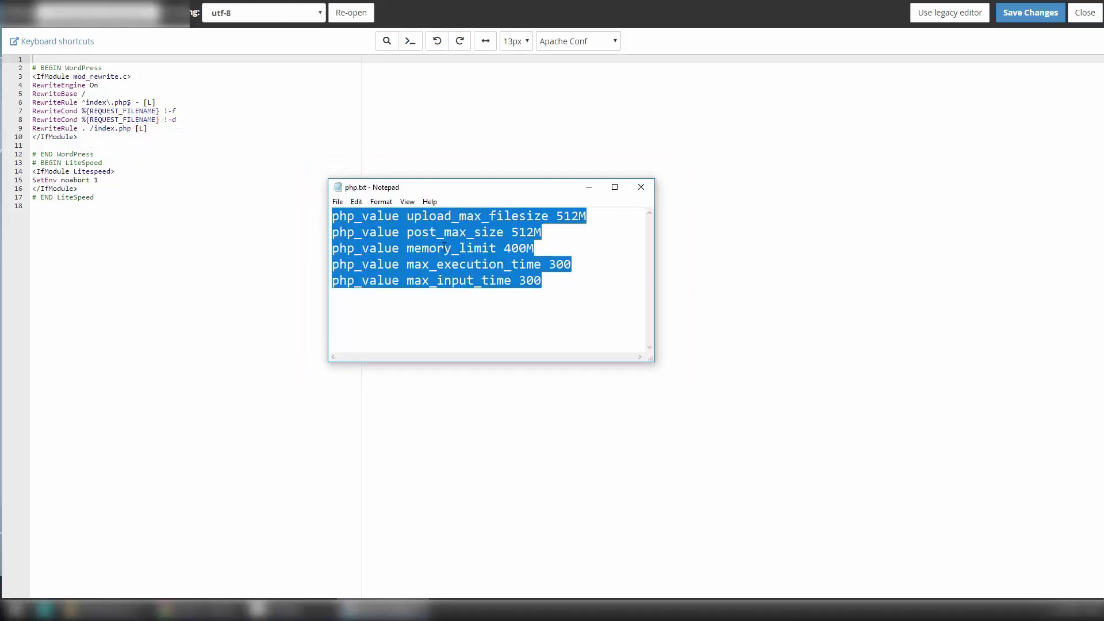
pyautogui.rightClick(437, 252)
pyautogui.click(453, 293)
pyautogui.click(68, 147)
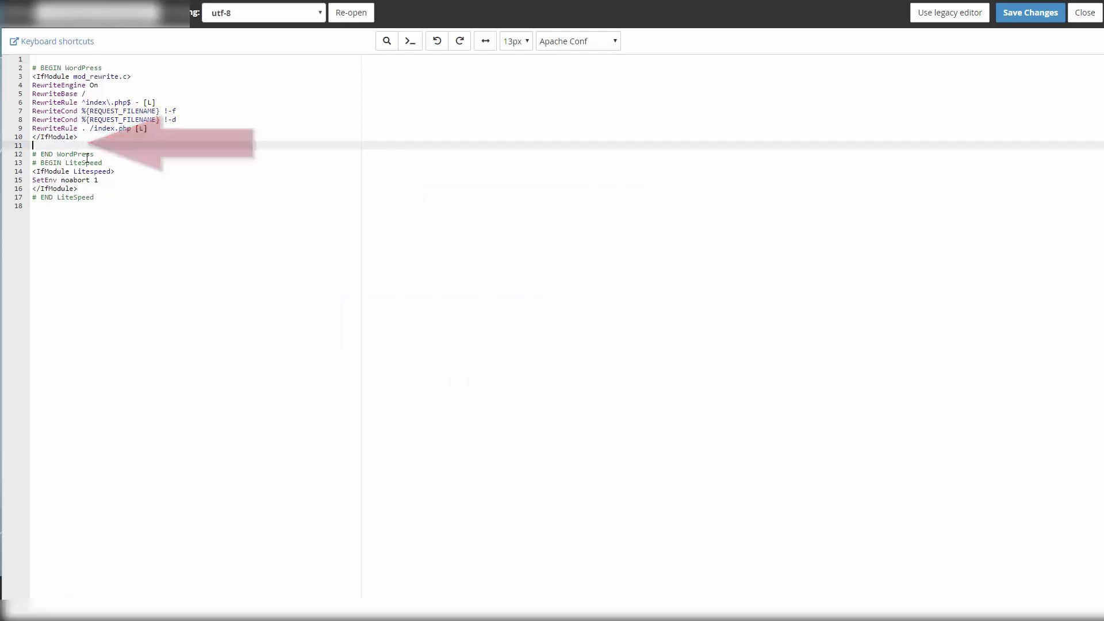
pyautogui.rightClick(52, 146)
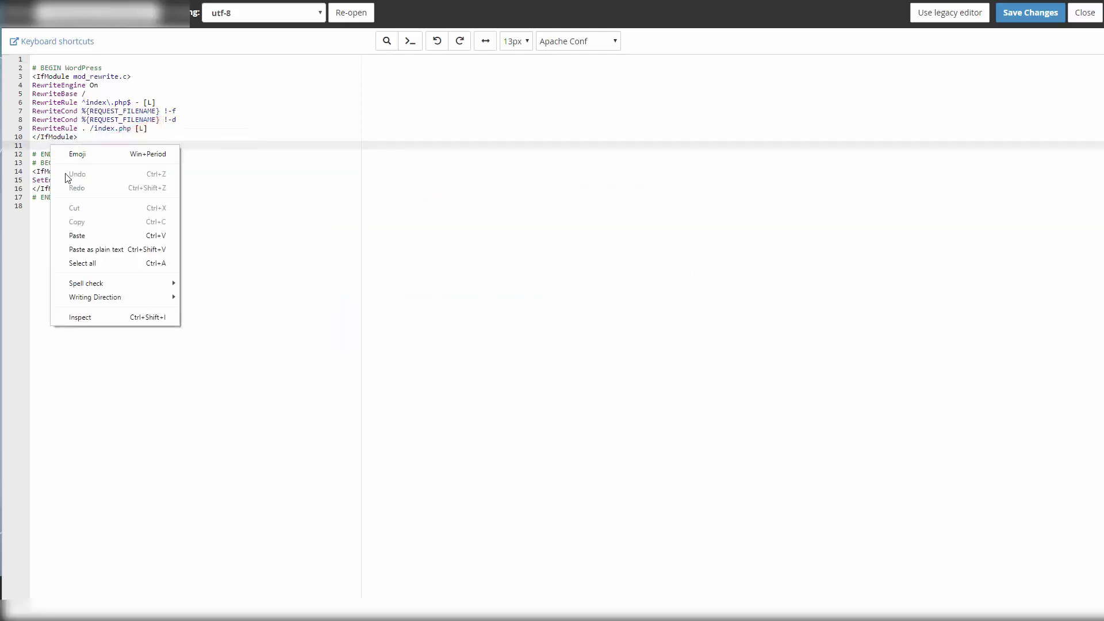
pyautogui.click(95, 236)
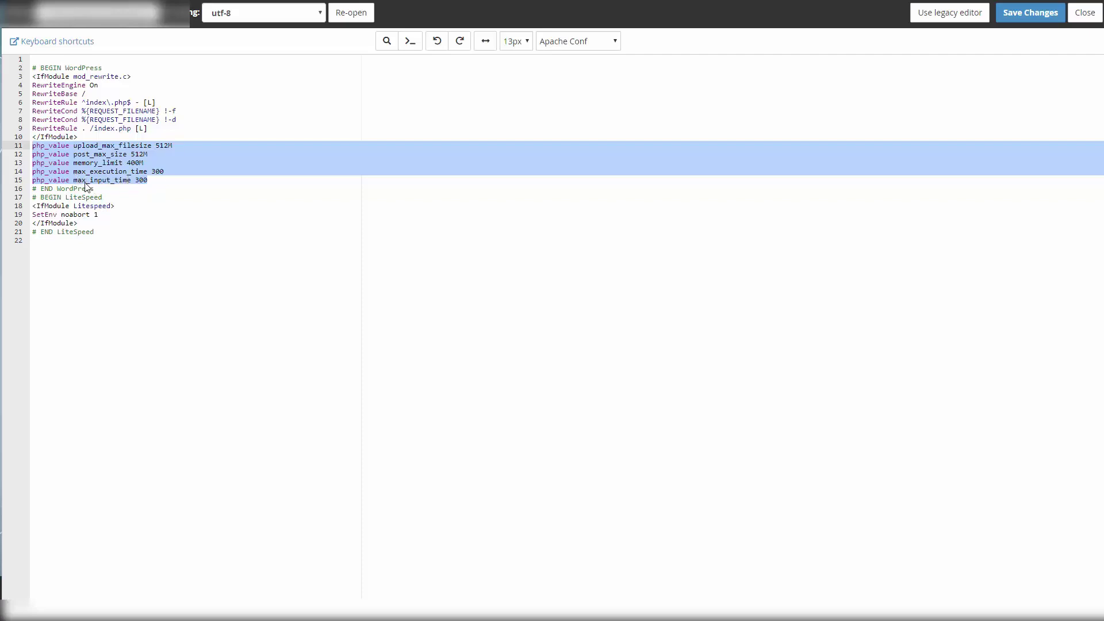
pyautogui.click(155, 182)
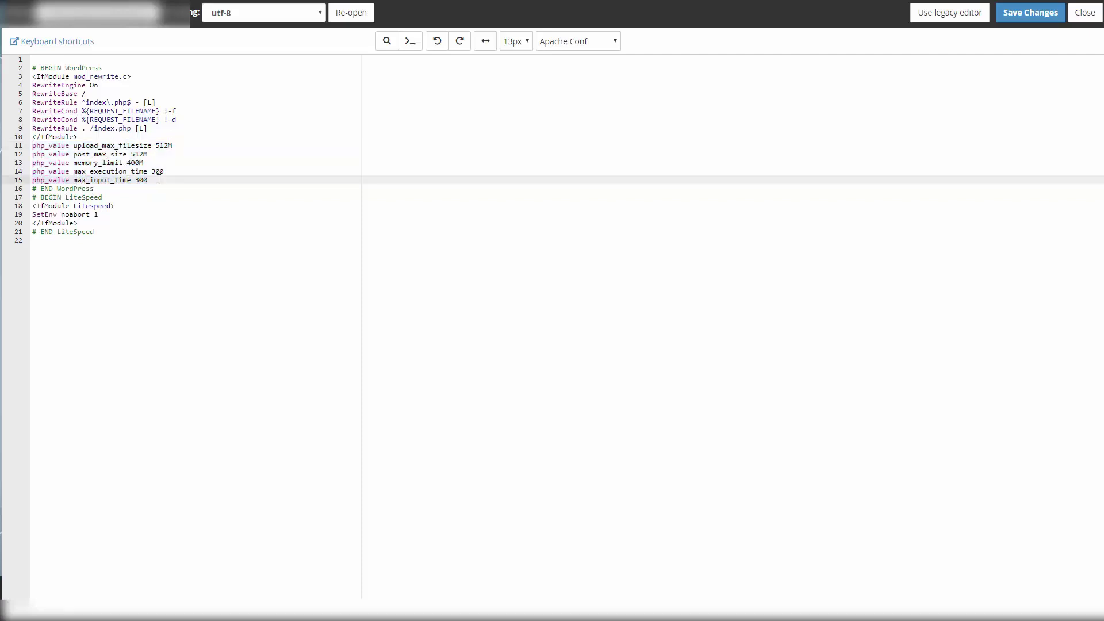
# Step: Save the edited .htaccess and return to the WordPress Pages list
pyautogui.click(1033, 22)
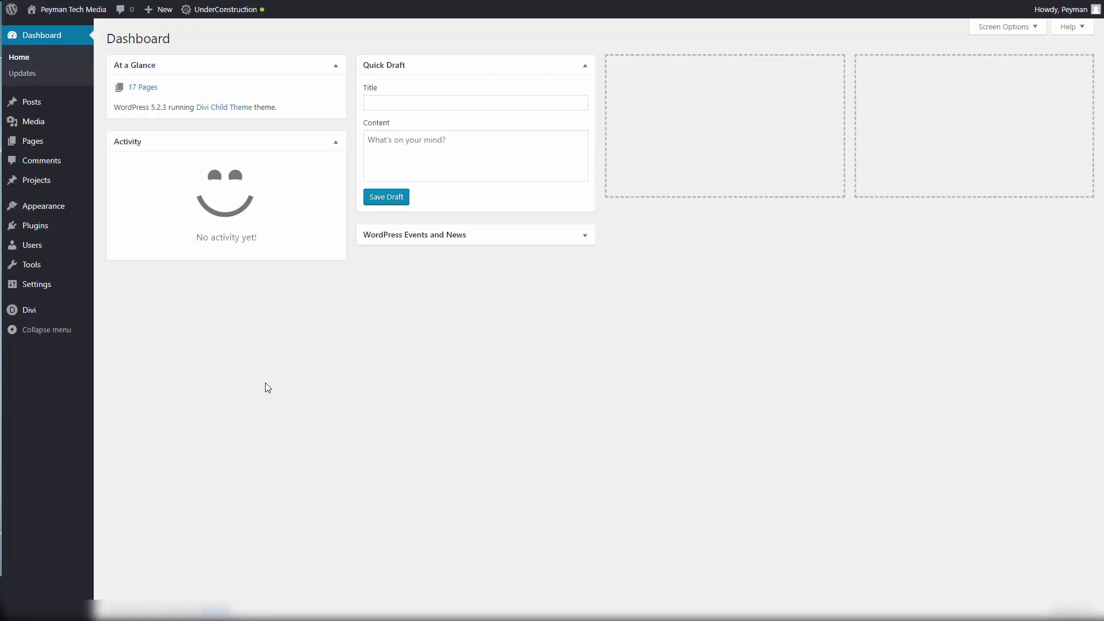
pyautogui.click(35, 144)
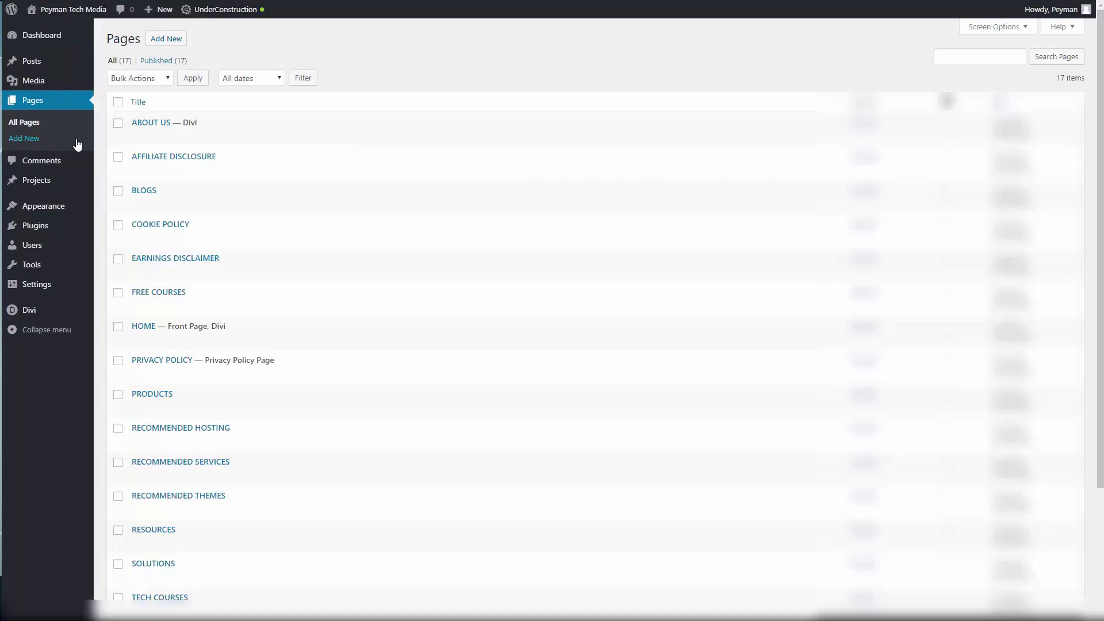
pyautogui.moveTo(166, 135)
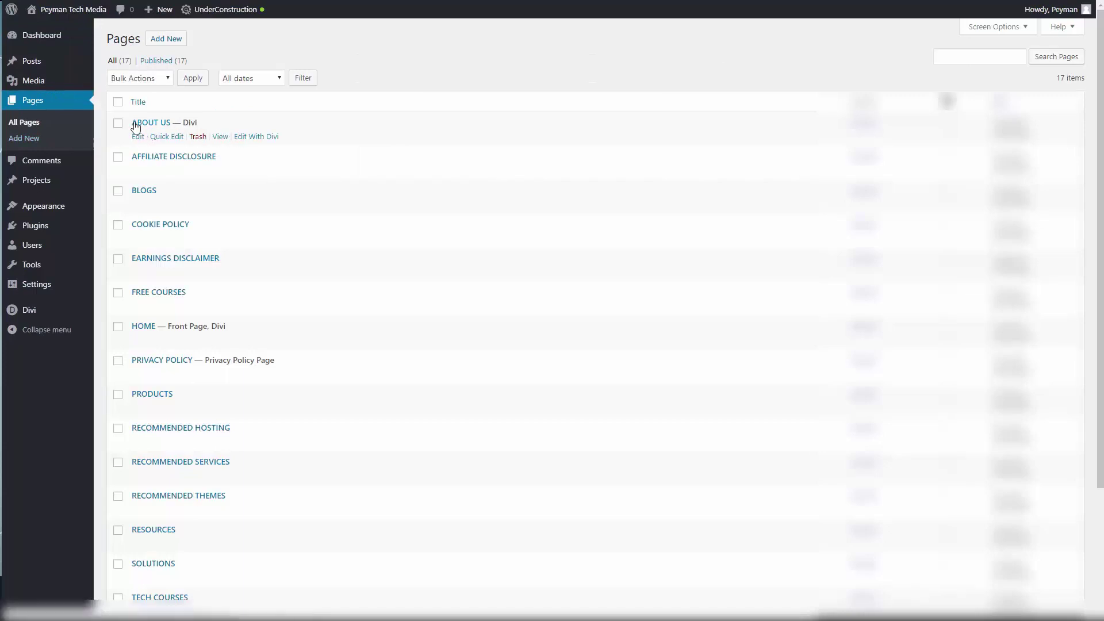
# Step: Edit ABOUT US with Divi and apply the Restaurant pack's About Page premade layout
pyautogui.click(260, 139)
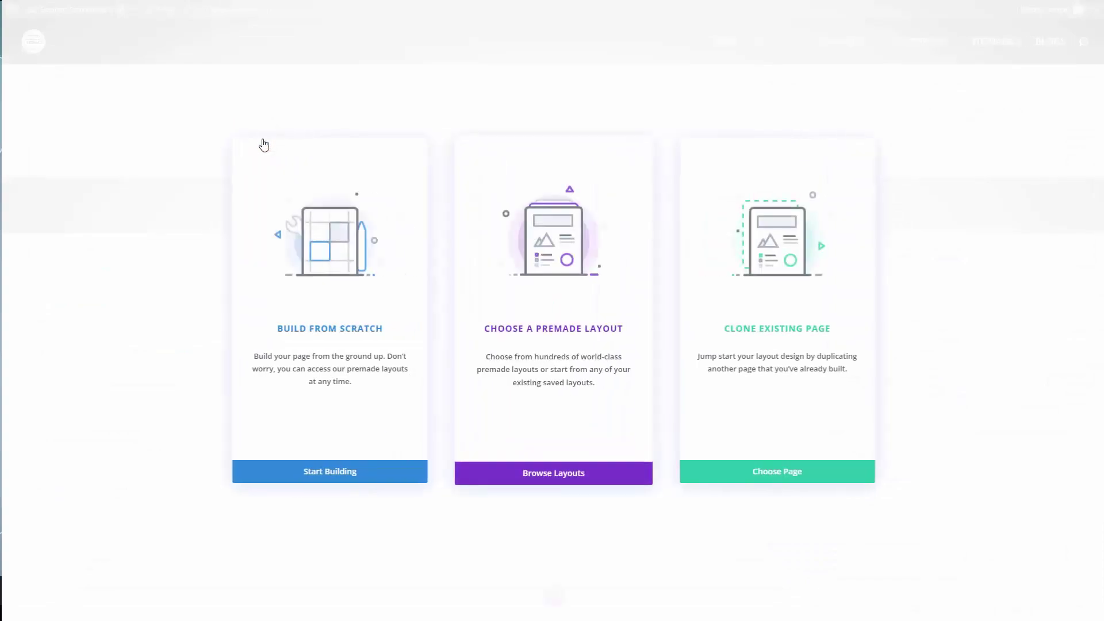
pyautogui.click(559, 307)
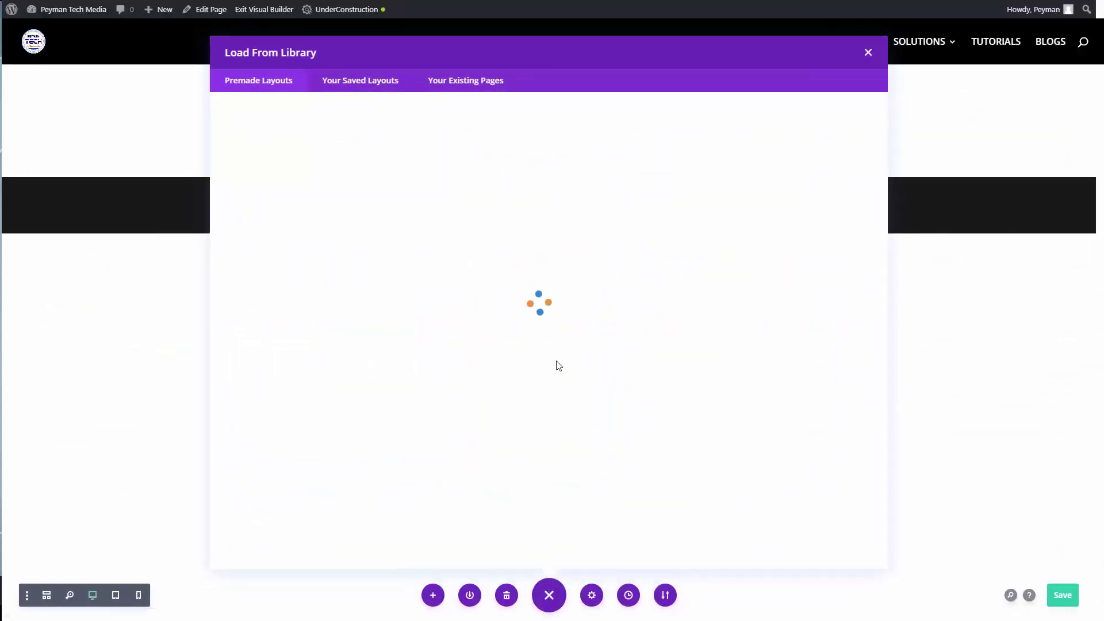
pyautogui.click(437, 217)
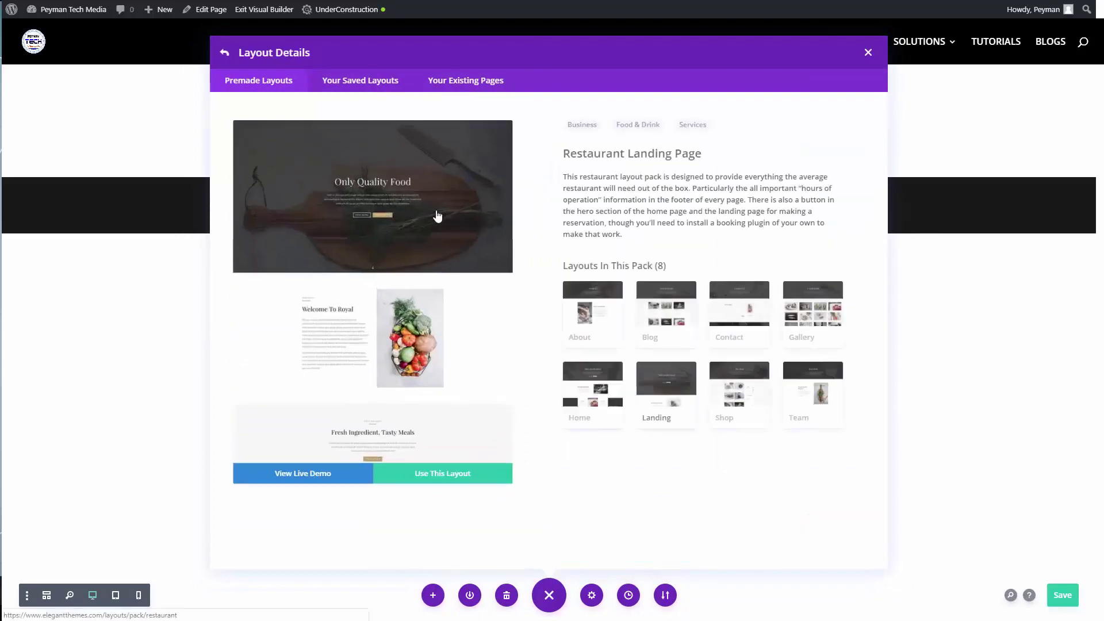
pyautogui.click(594, 308)
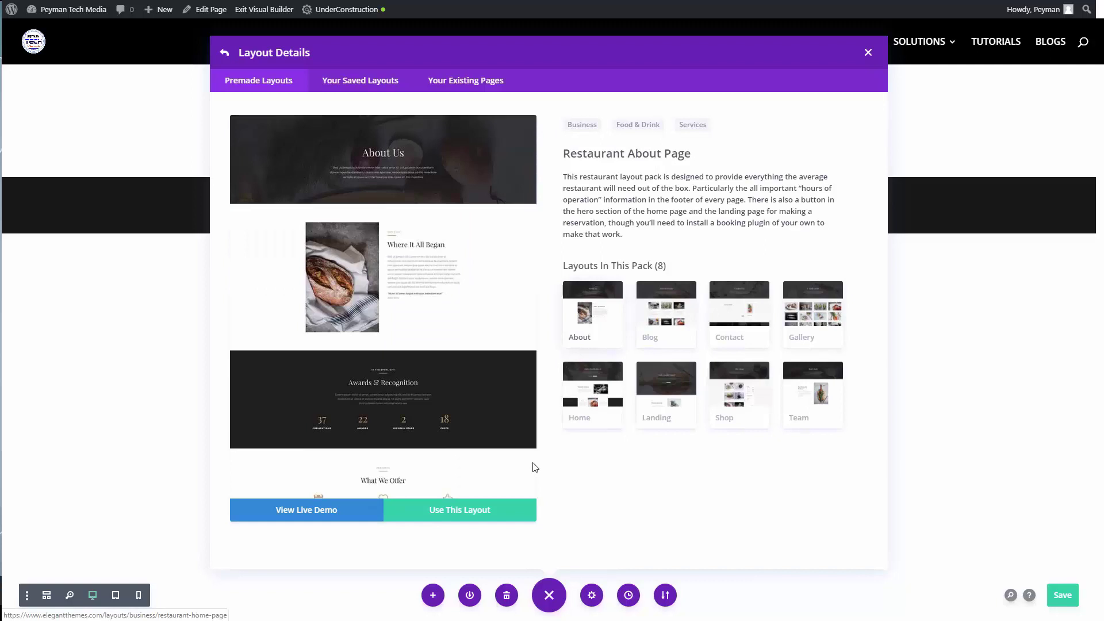
pyautogui.click(419, 514)
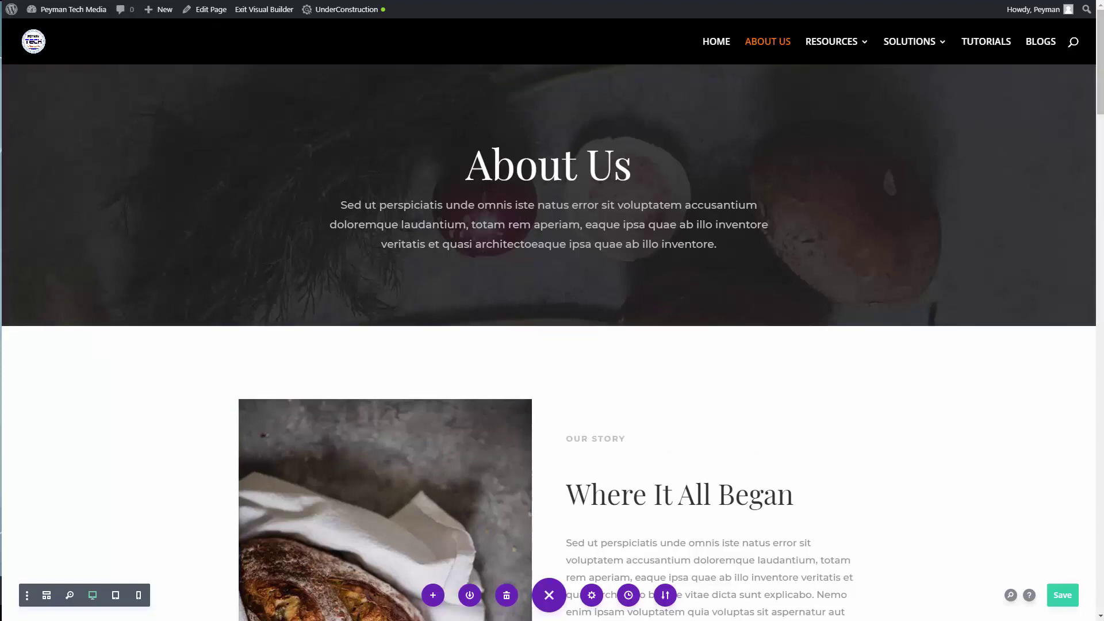
pyautogui.scroll(-1, 1100, 96)
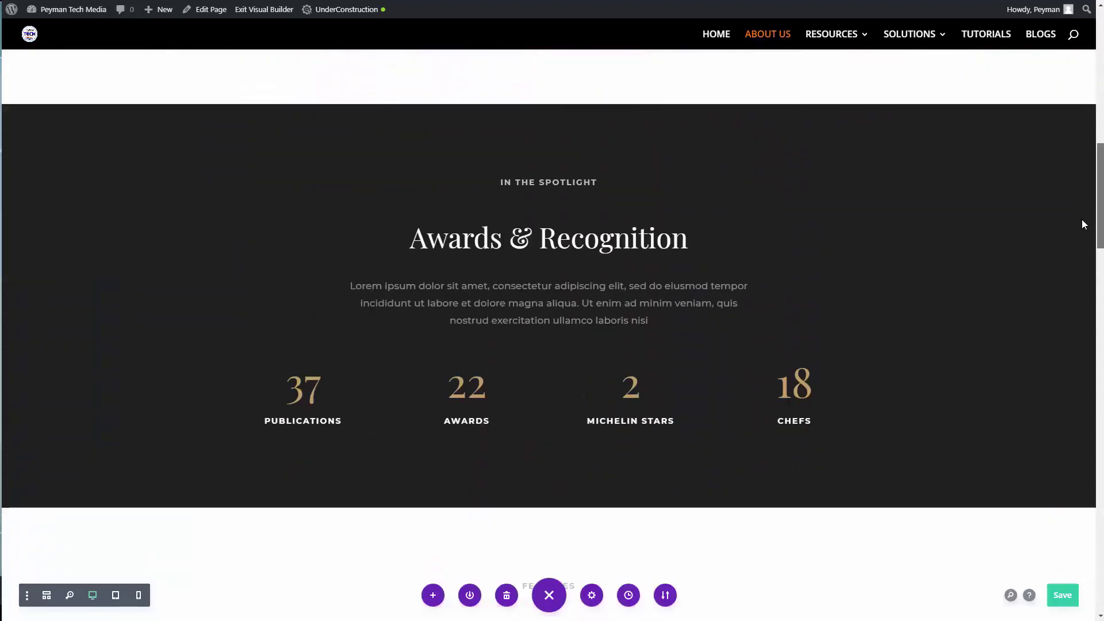